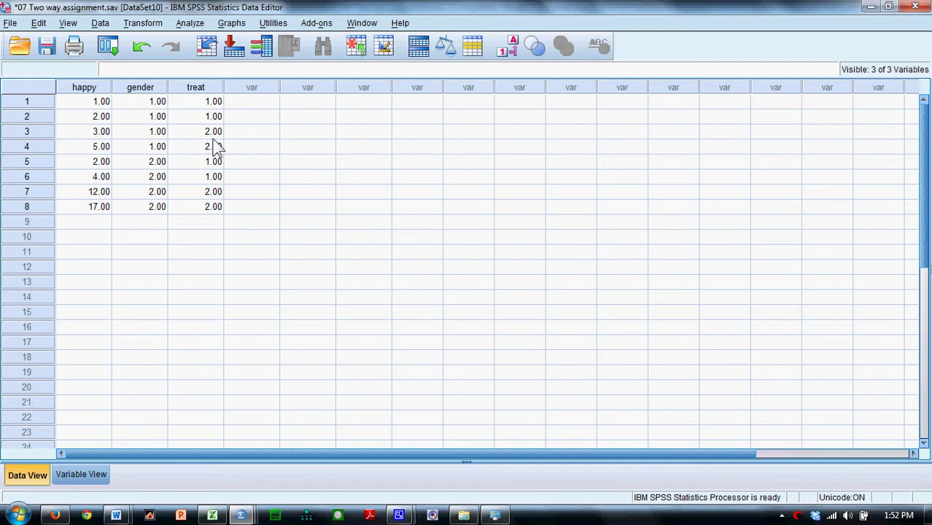
Turn on value labels so gender shows men/women and treat shows control/treatment.
{"action": "left_click", "coordinate": [509, 49]}
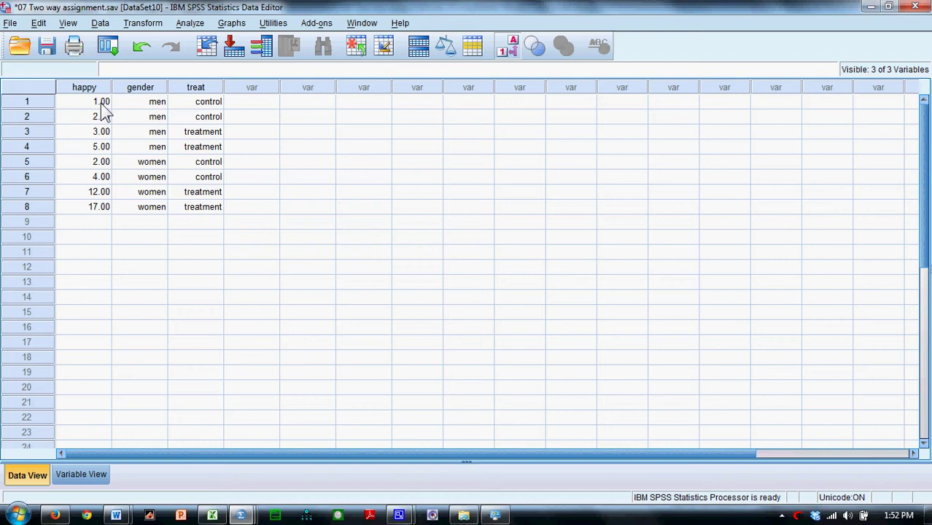
Start a GLM Univariate analysis with happy as dependent and gender and treat as fixed factors.
{"action": "left_click", "coordinate": [191, 24]}
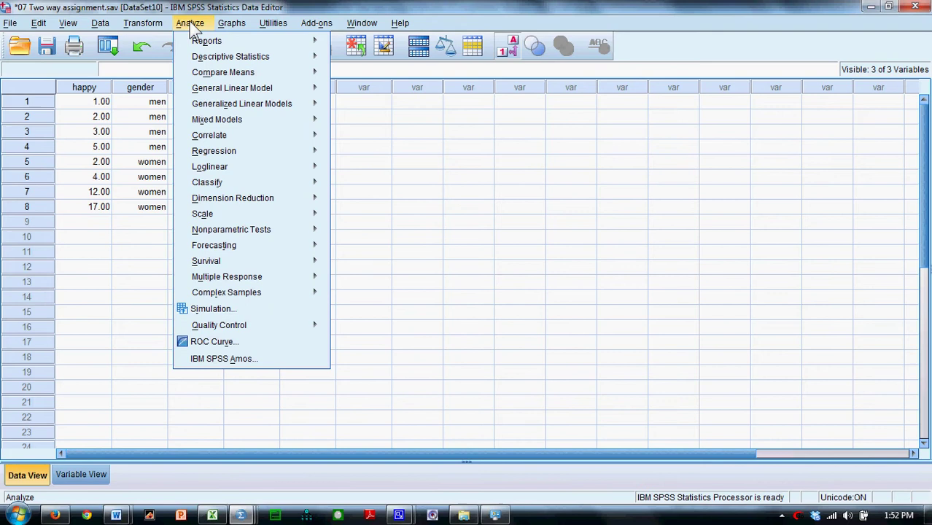
{"action": "mouse_move", "coordinate": [199, 89]}
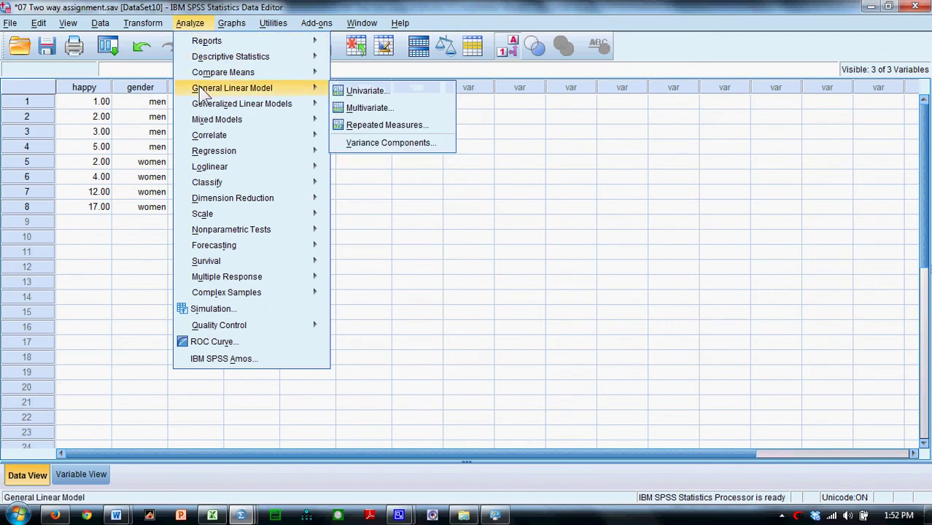
{"action": "left_click", "coordinate": [367, 92]}
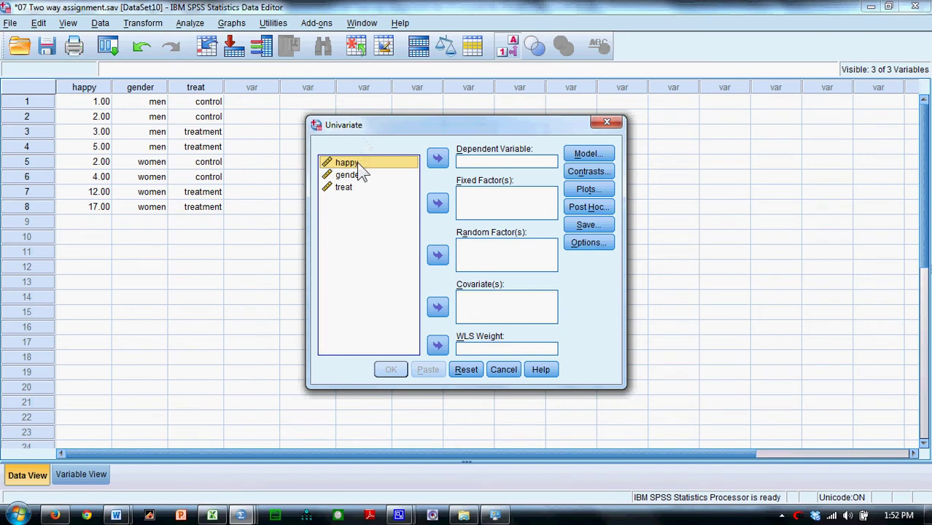
{"action": "left_click", "coordinate": [438, 158]}
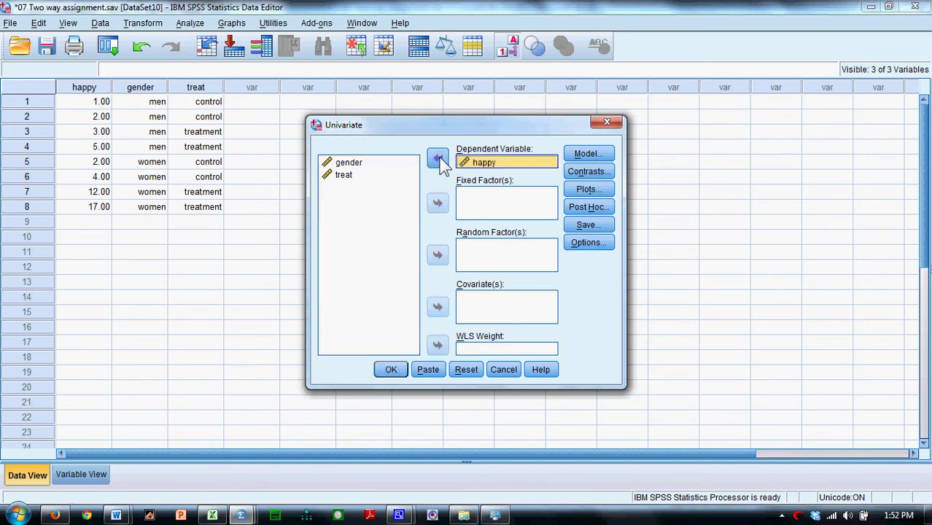
{"action": "left_click", "coordinate": [353, 169]}
{"action": "left_click", "coordinate": [367, 176], "text": "shift"}
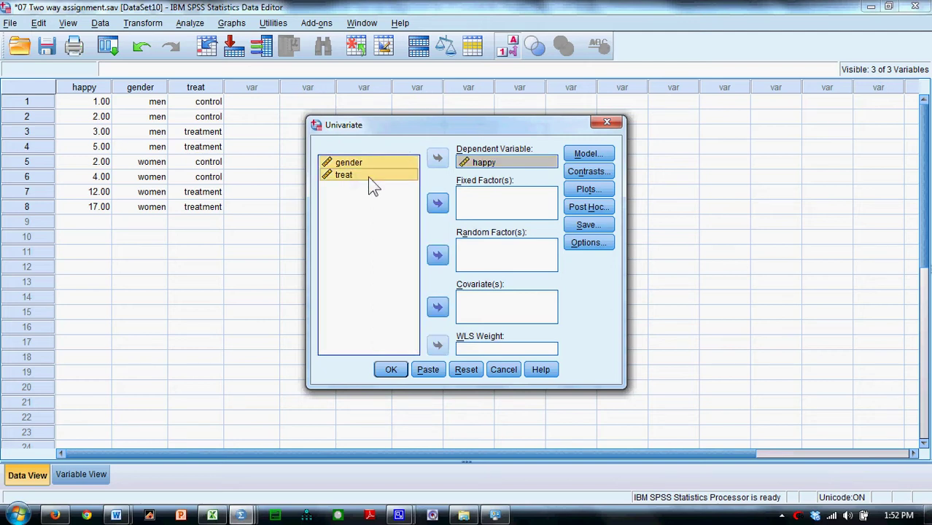
{"action": "left_click", "coordinate": [438, 205]}
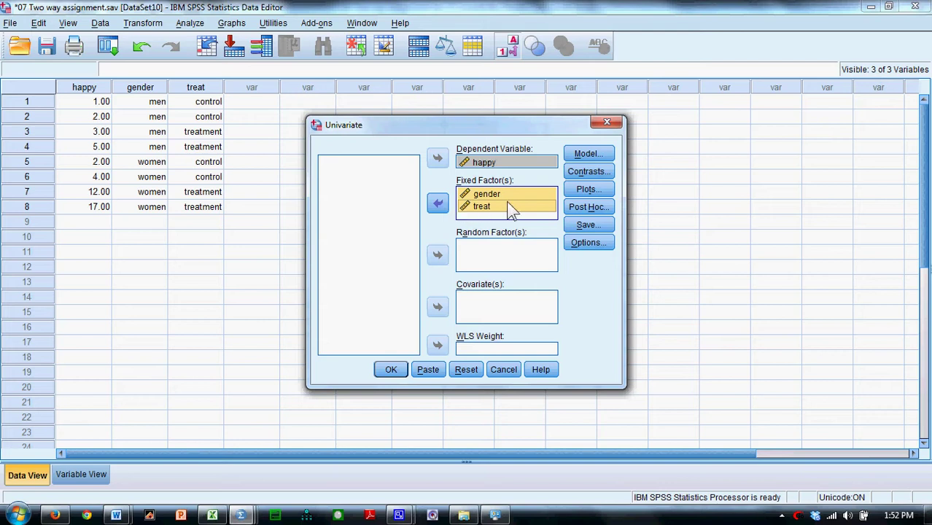
{"action": "left_click", "coordinate": [576, 188]}
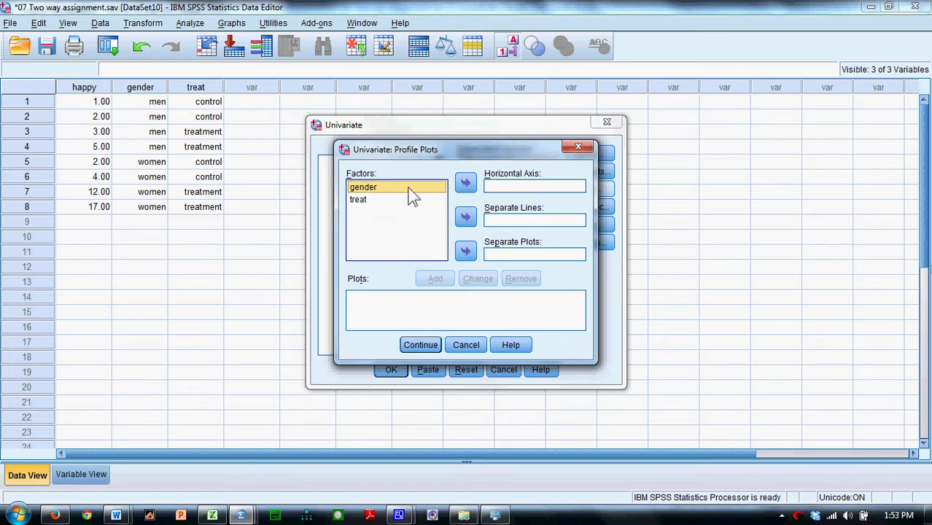
Add a gender*treat profile plot with gender on the horizontal axis and treat as lines, then run it.
{"action": "left_click", "coordinate": [465, 185]}
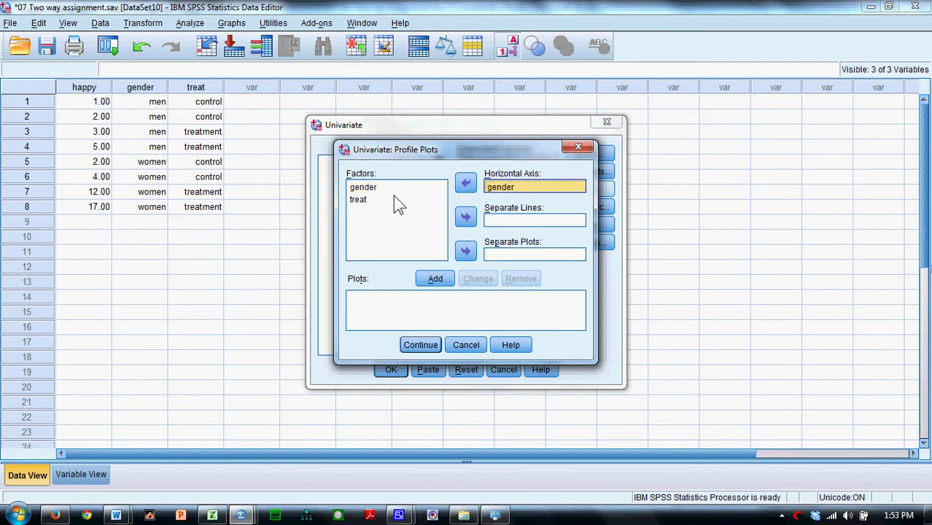
{"action": "left_click", "coordinate": [367, 200]}
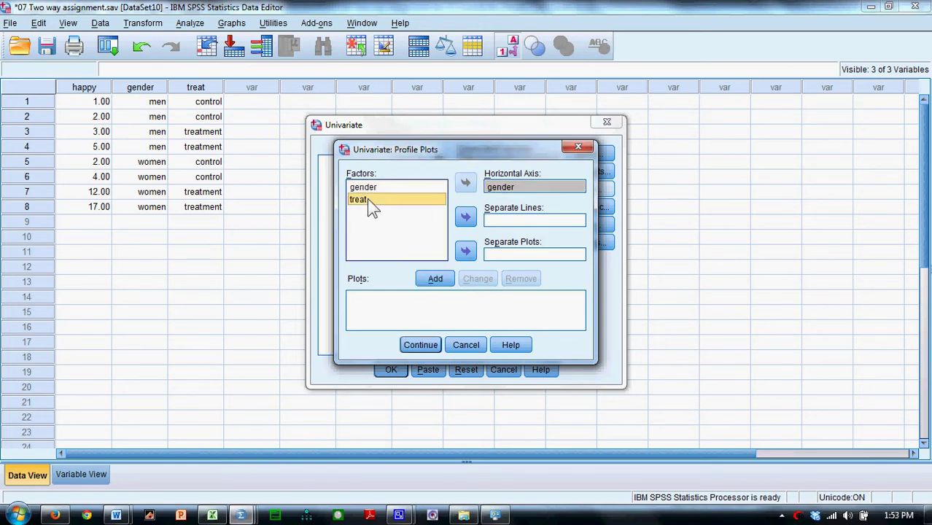
{"action": "left_click", "coordinate": [465, 218]}
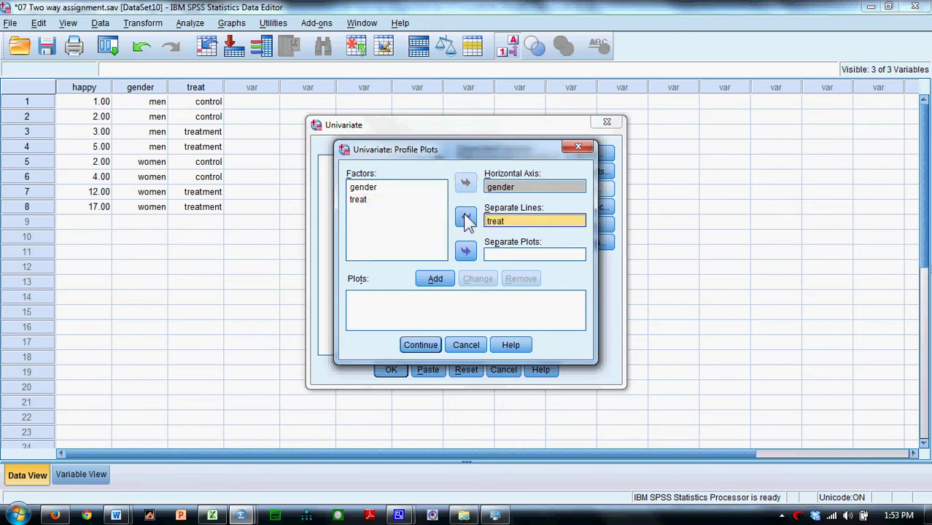
{"action": "left_click", "coordinate": [436, 280]}
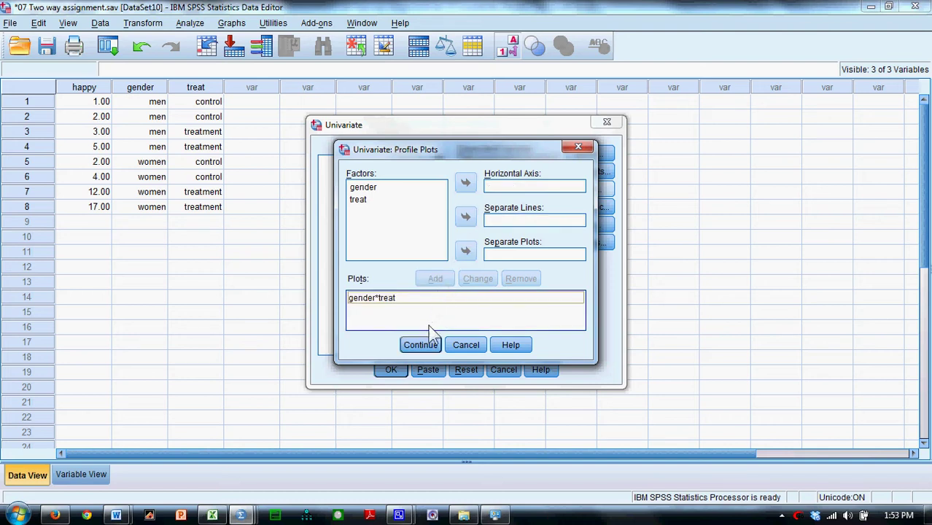
{"action": "left_click", "coordinate": [423, 344]}
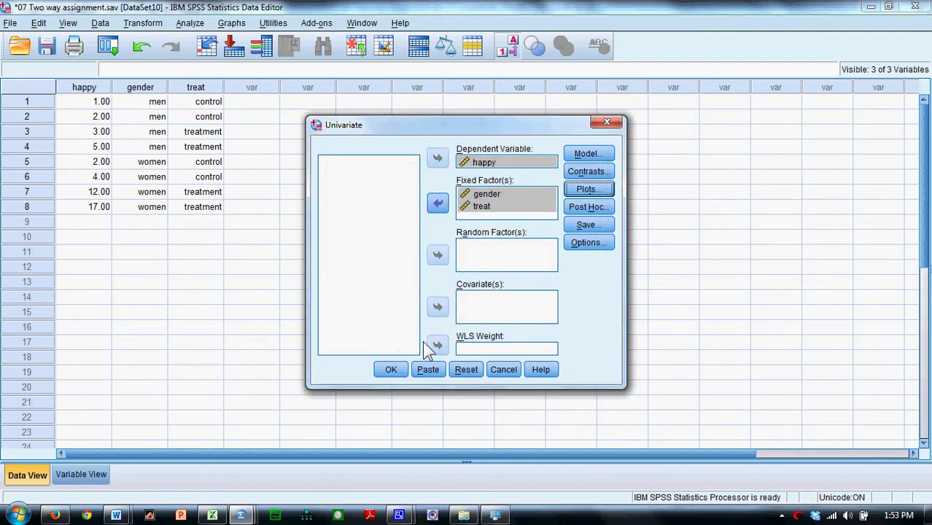
{"action": "left_click", "coordinate": [392, 370]}
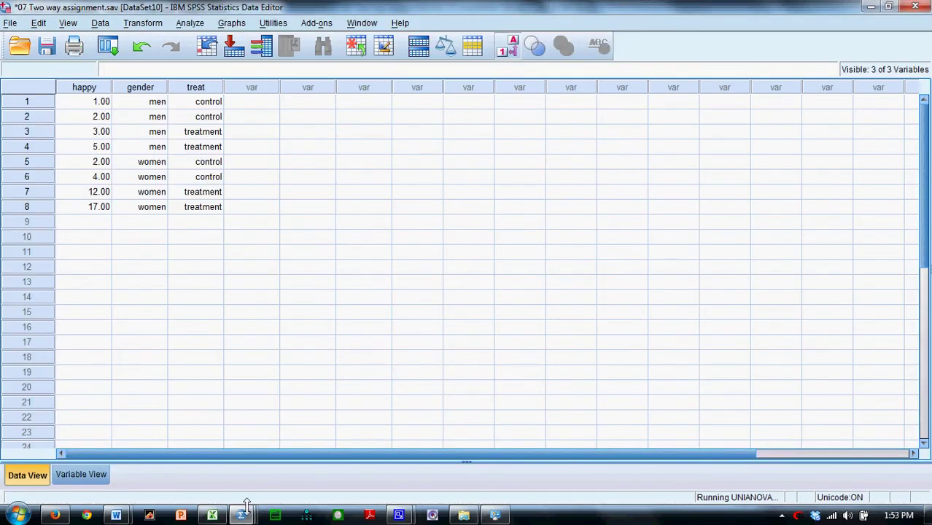
Bring the Output1 Viewer forward to see the Tests of Between-Subjects Effects table.
{"action": "mouse_move", "coordinate": [243, 510]}
{"action": "left_click", "coordinate": [130, 474]}
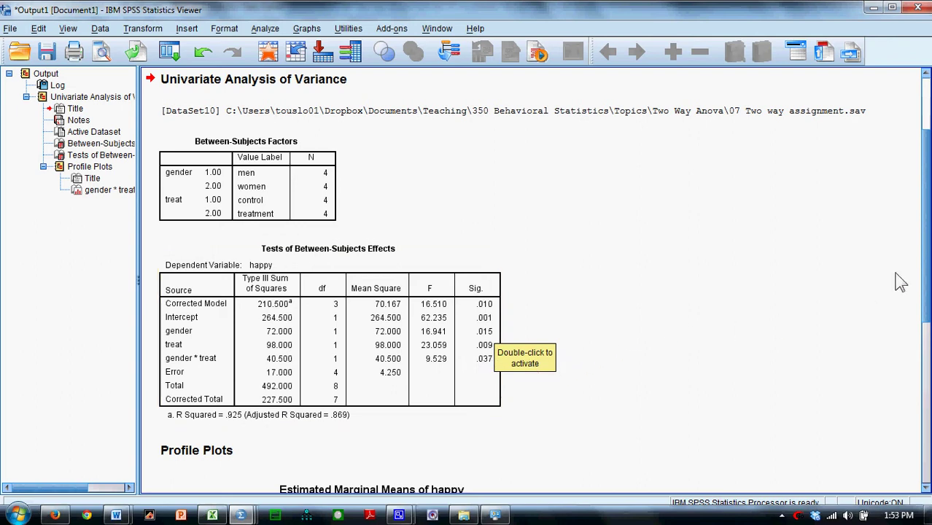
{"action": "left_click_drag", "start_coordinate": [928, 241], "coordinate": [928, 394]}
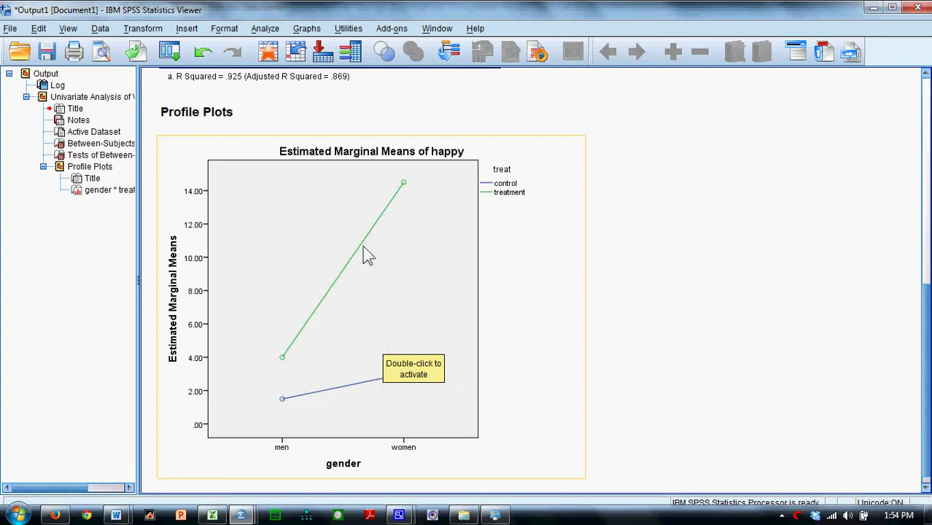
{"action": "left_click", "coordinate": [706, 301]}
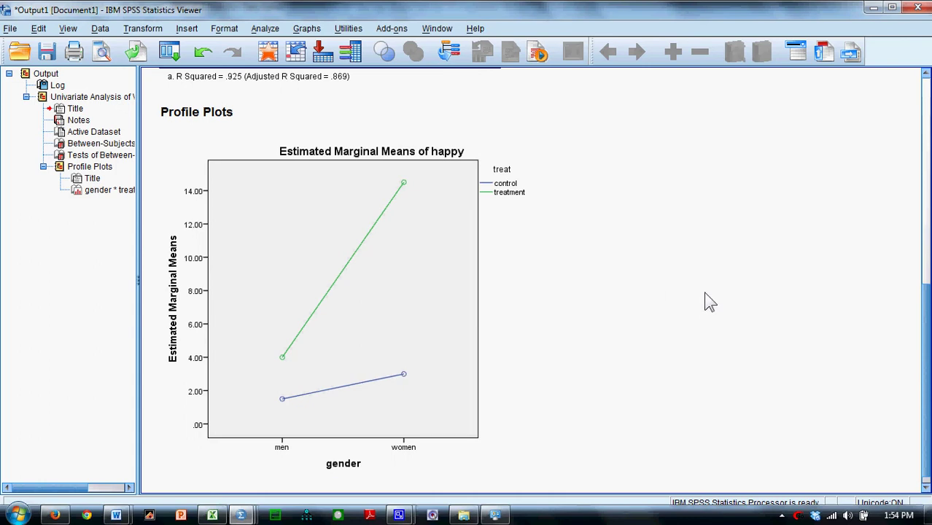
{"action": "left_click", "coordinate": [530, 412]}
Apply Split File with Compare groups based on gender.
{"action": "left_click", "coordinate": [101, 29]}
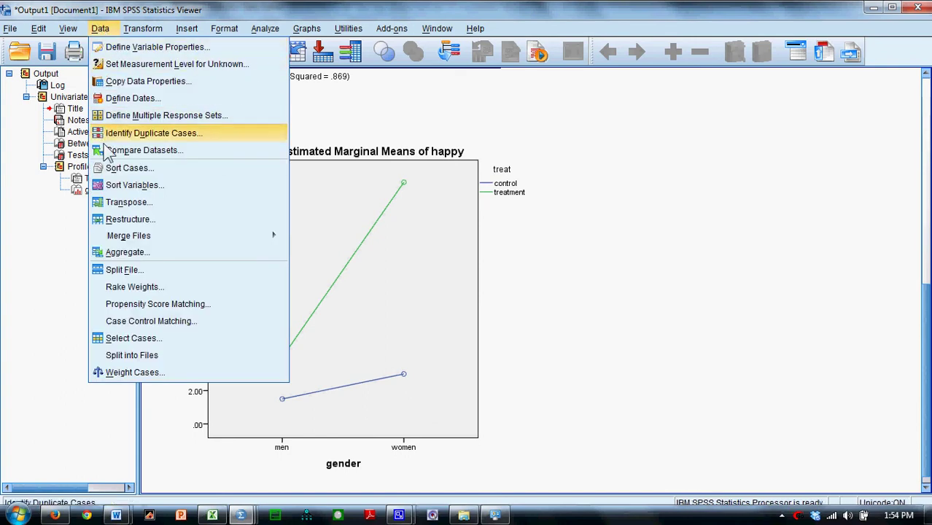
{"action": "left_click", "coordinate": [120, 270]}
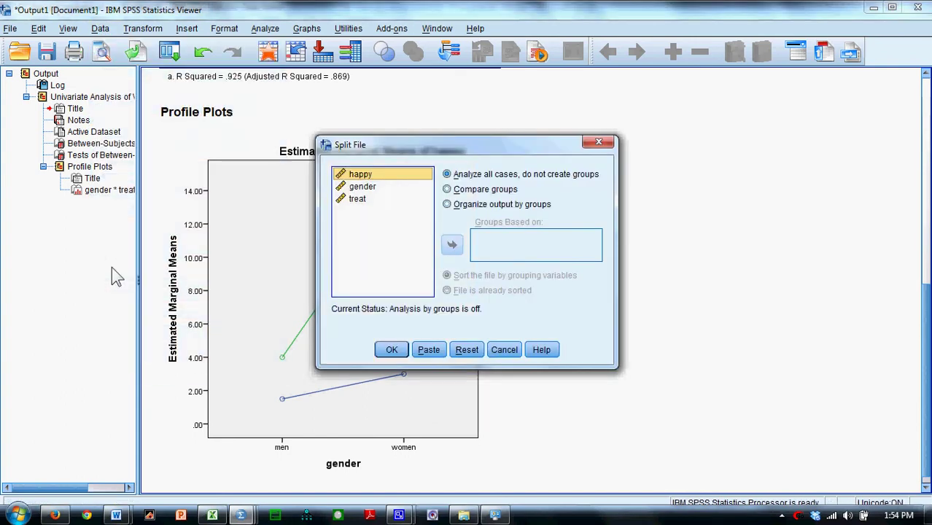
{"action": "left_click", "coordinate": [374, 189]}
{"action": "left_click", "coordinate": [448, 189]}
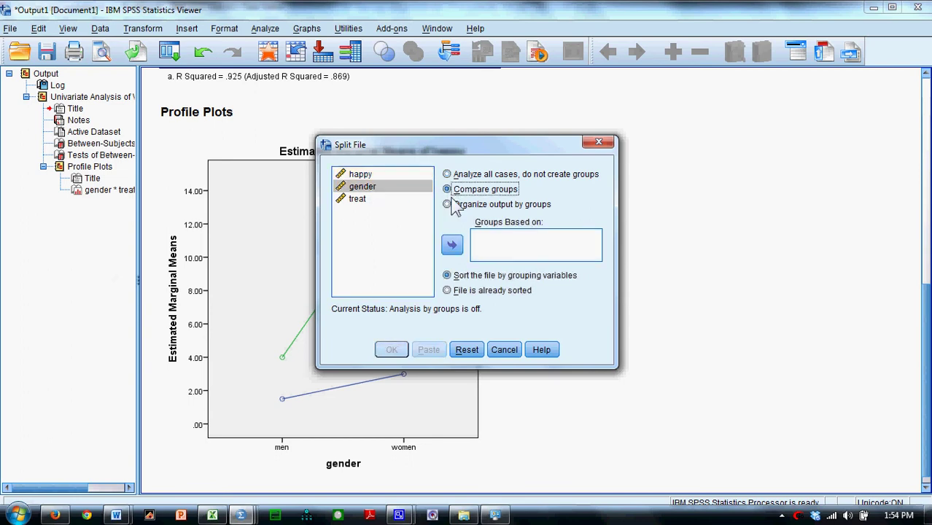
{"action": "left_click", "coordinate": [452, 244]}
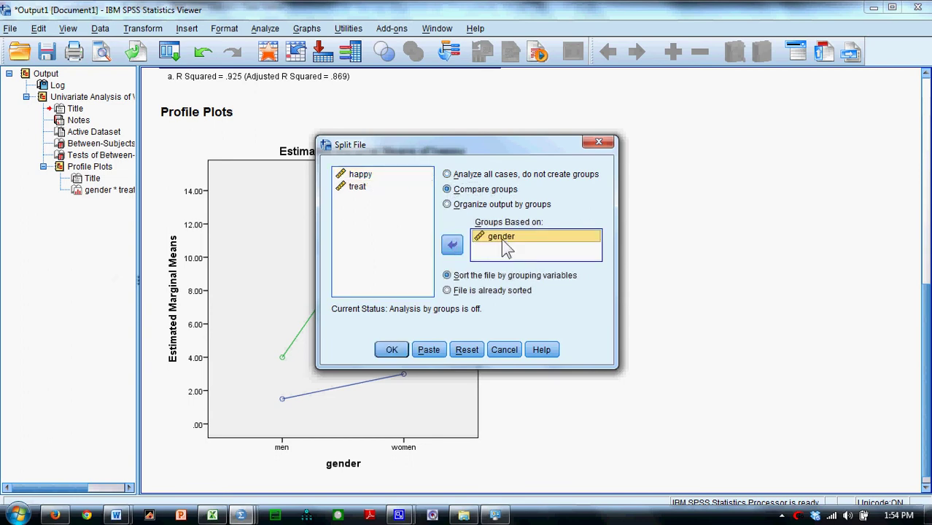
{"action": "left_click", "coordinate": [394, 351]}
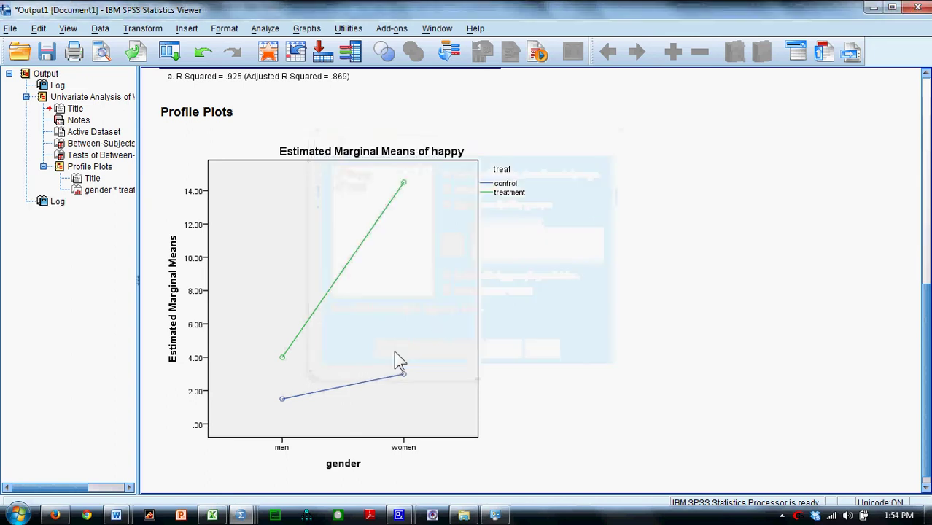
Rerun the Univariate ANOVA of happy with gender removed, leaving treat as the only fixed factor.
{"action": "left_click", "coordinate": [266, 29]}
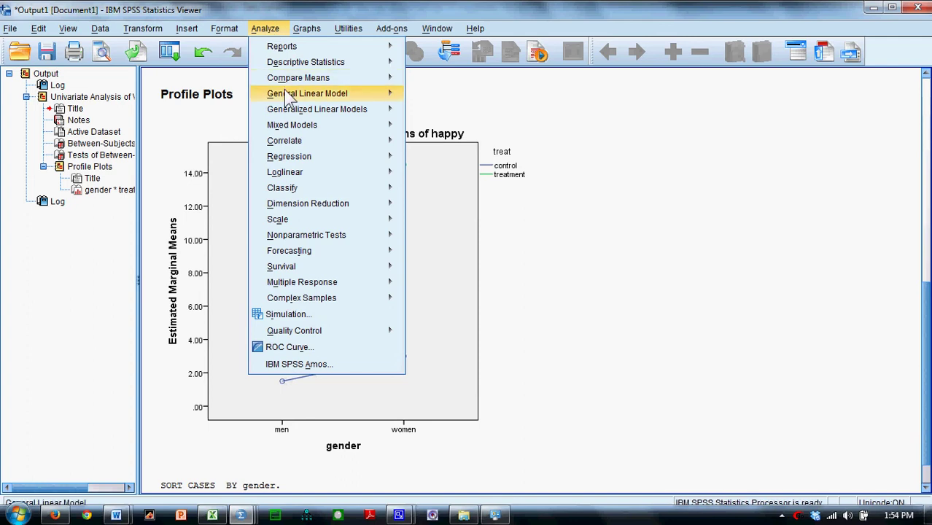
{"action": "mouse_move", "coordinate": [283, 89]}
{"action": "left_click", "coordinate": [457, 98]}
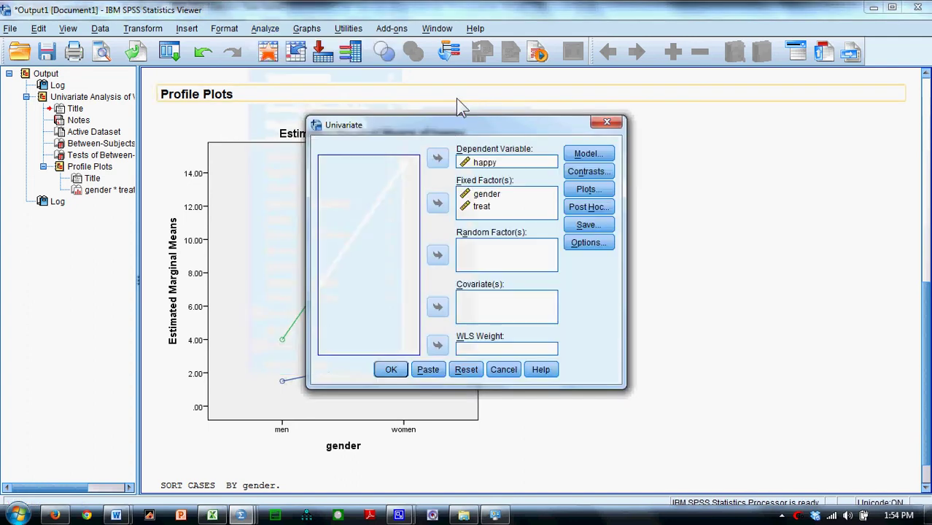
{"action": "left_click", "coordinate": [486, 195]}
{"action": "left_click", "coordinate": [438, 204]}
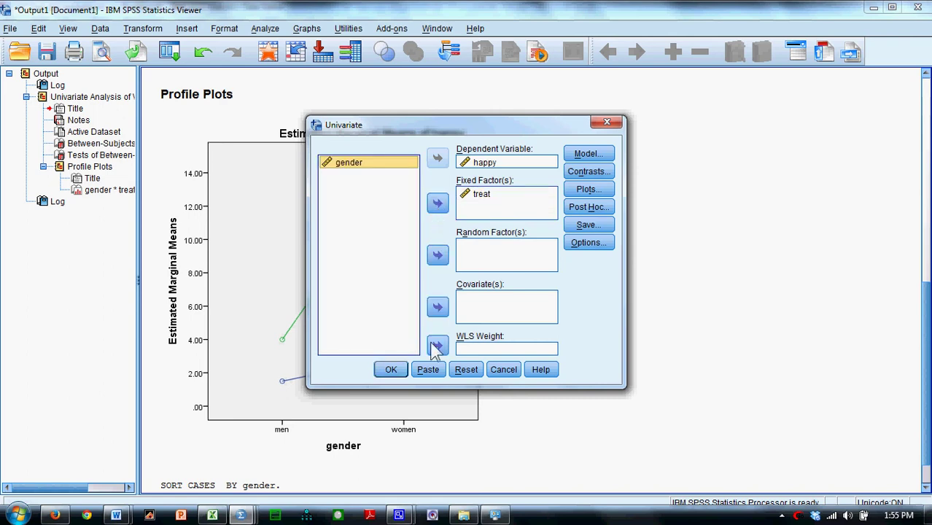
{"action": "left_click", "coordinate": [602, 190]}
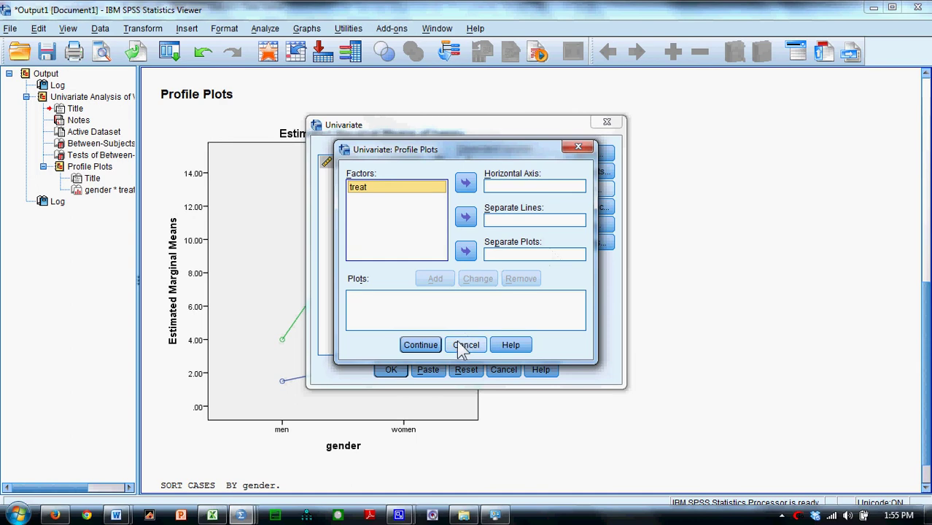
{"action": "left_click", "coordinate": [464, 345]}
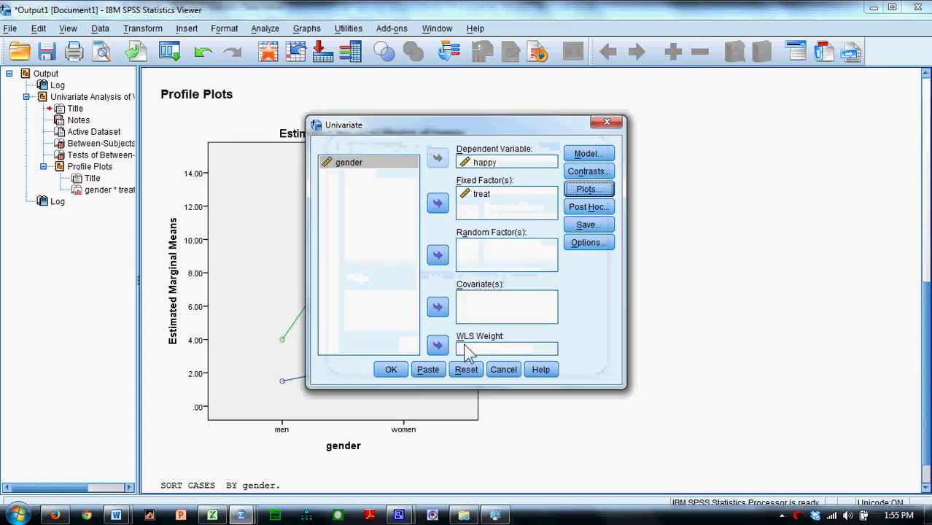
{"action": "left_click", "coordinate": [391, 369]}
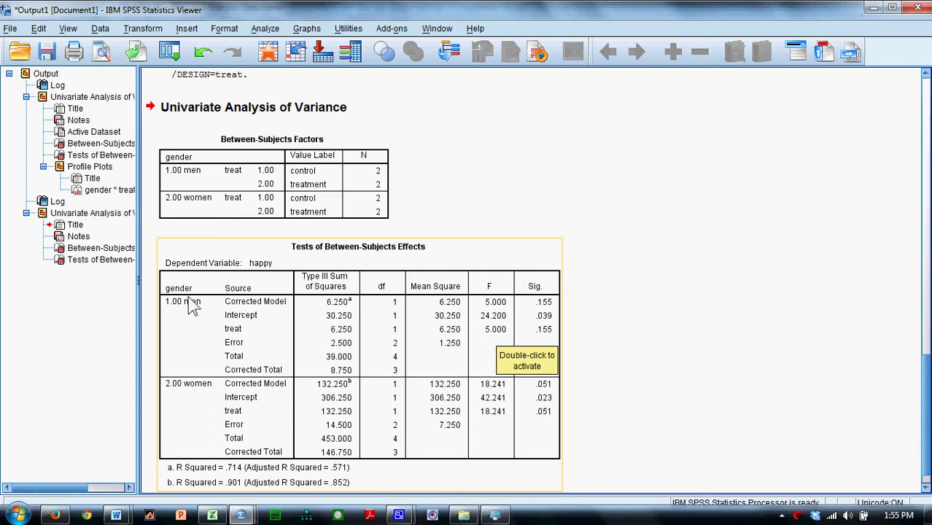
{"action": "left_click", "coordinate": [102, 188]}
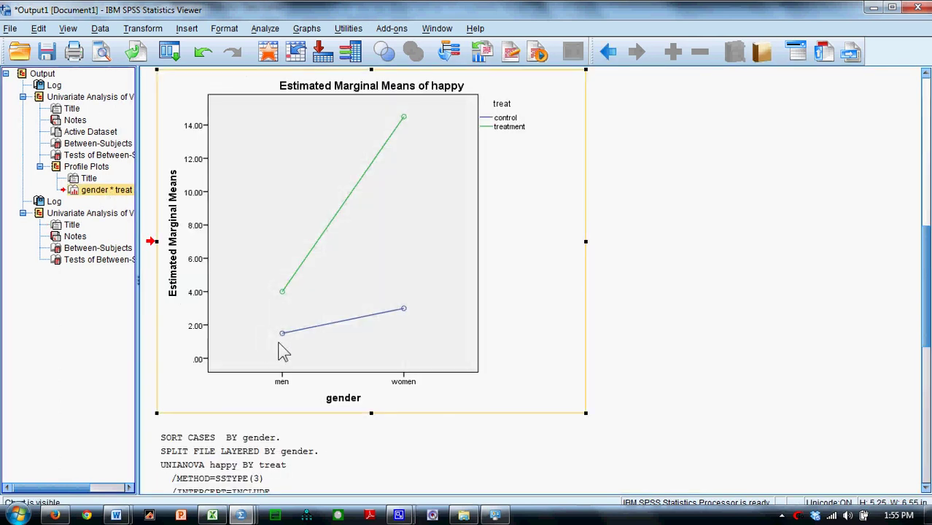
{"action": "left_click", "coordinate": [100, 262]}
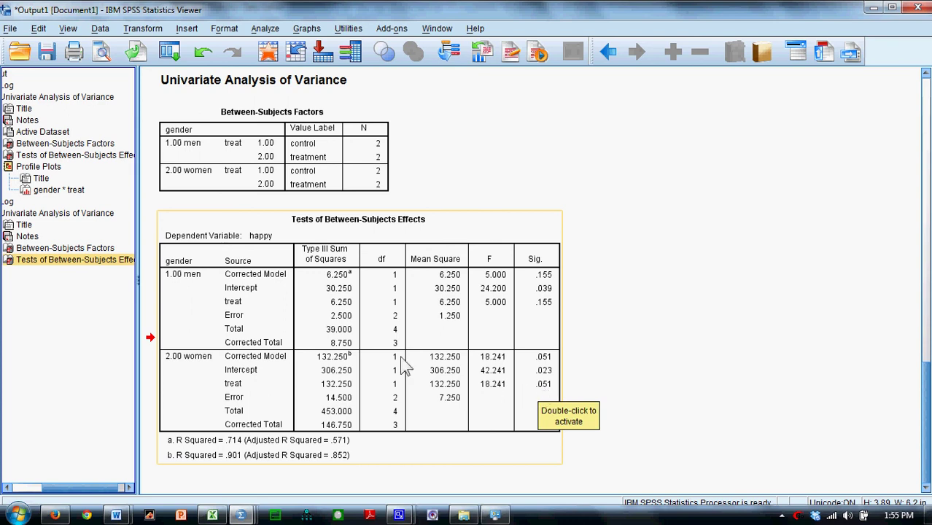
{"action": "left_click", "coordinate": [75, 191]}
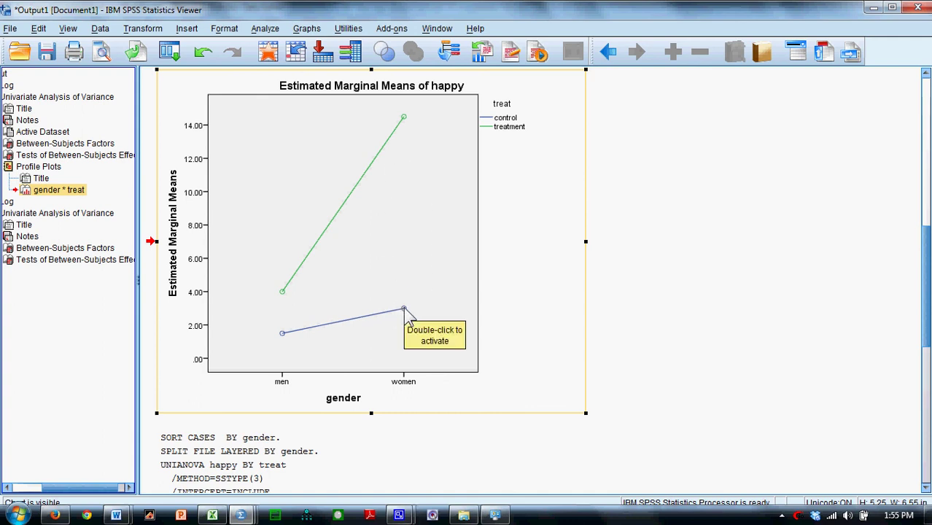
{"action": "left_click", "coordinate": [59, 259]}
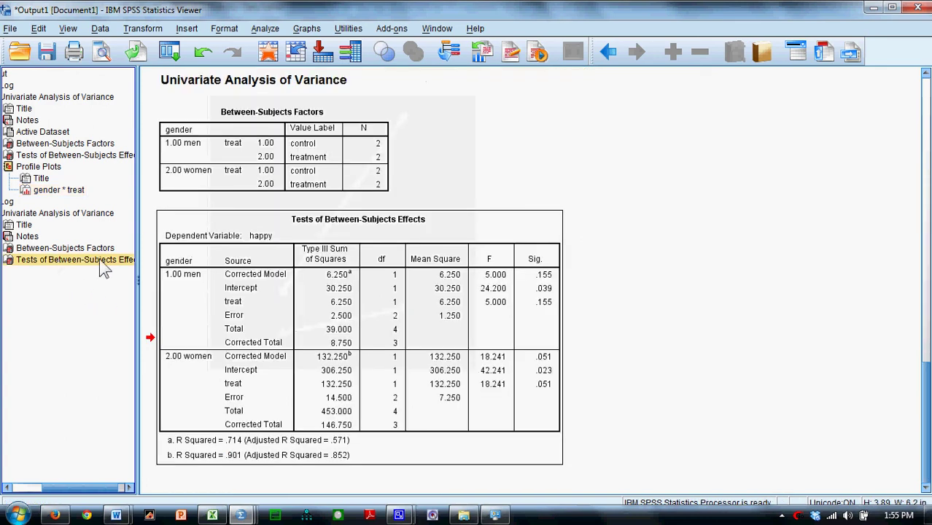